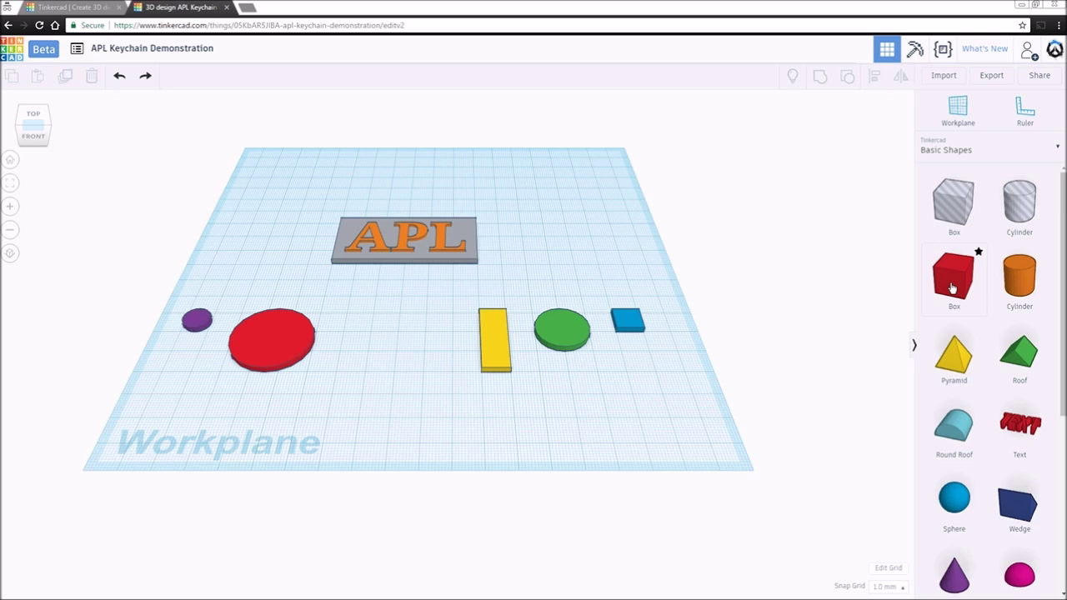
Place a box hole between the red disc and yellow bar, size its base to 30 × 30 mm, and flatten it to a thin slab.
click(951, 200)
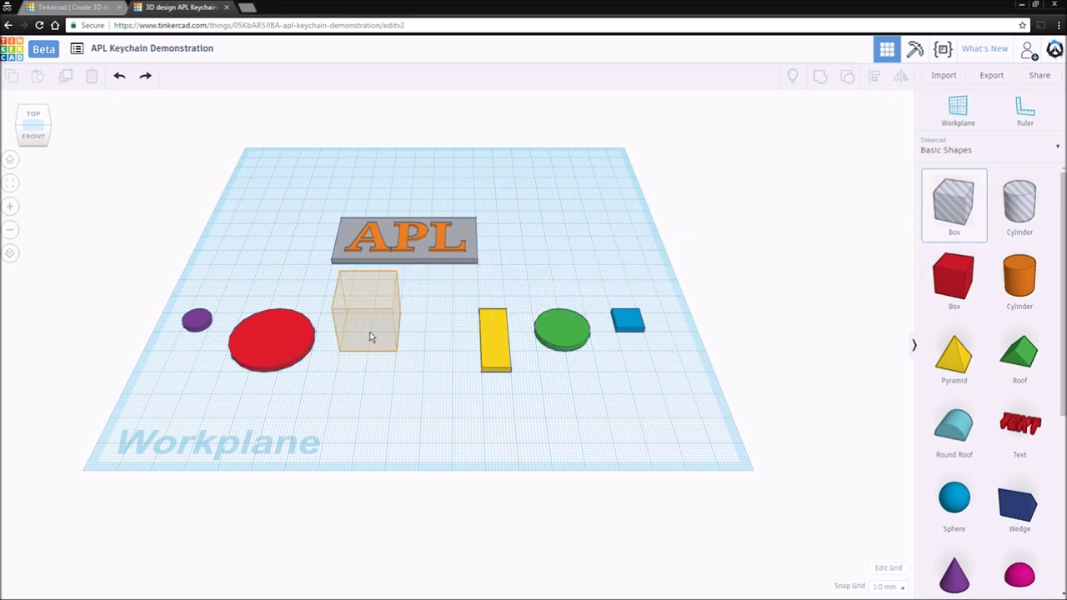
click(372, 337)
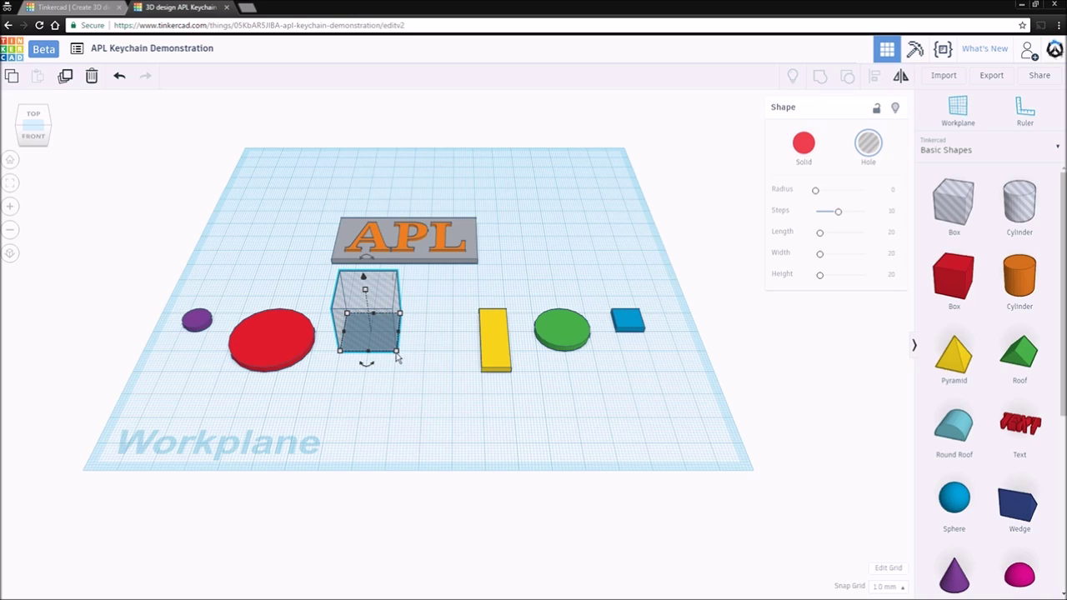
drag(397, 353, 423, 372)
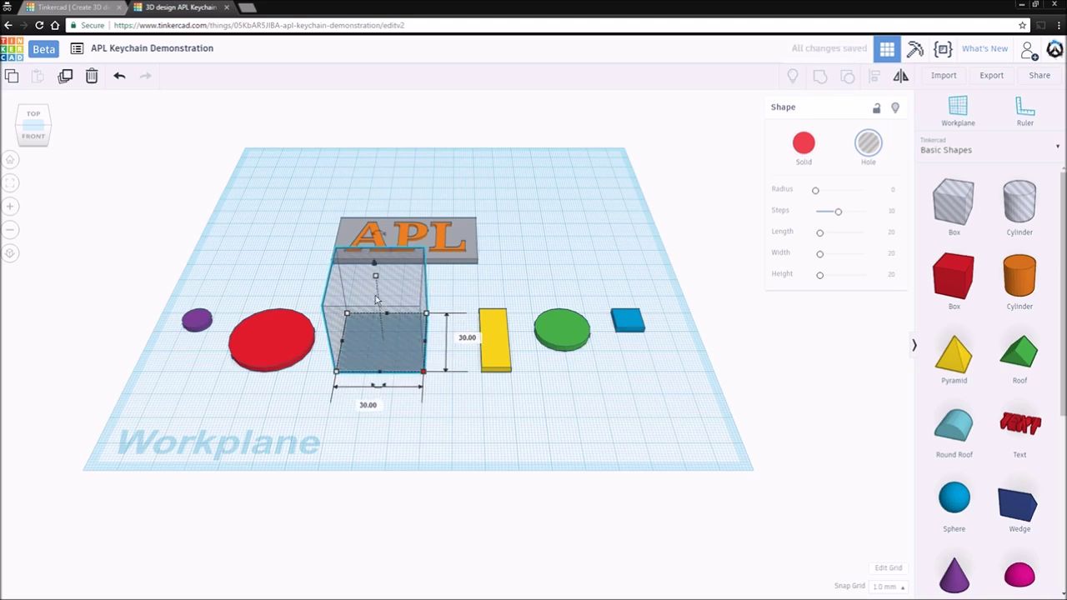
mouse_move(375, 276)
drag(375, 276, 381, 338)
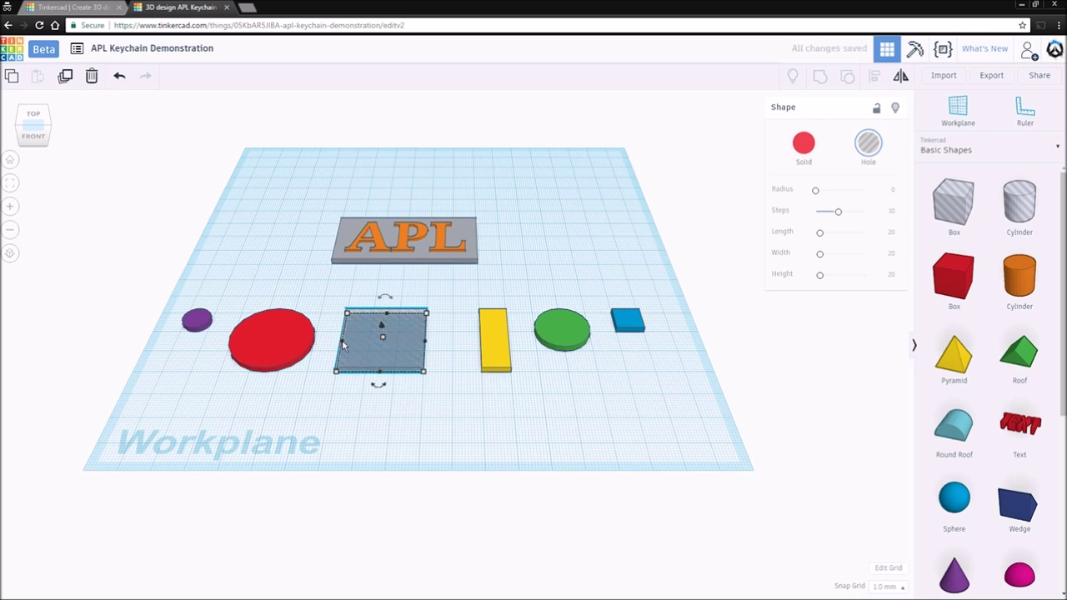
Set the flat box hole's width to 15 mm and check it against the red disc's width.
mouse_move(342, 346)
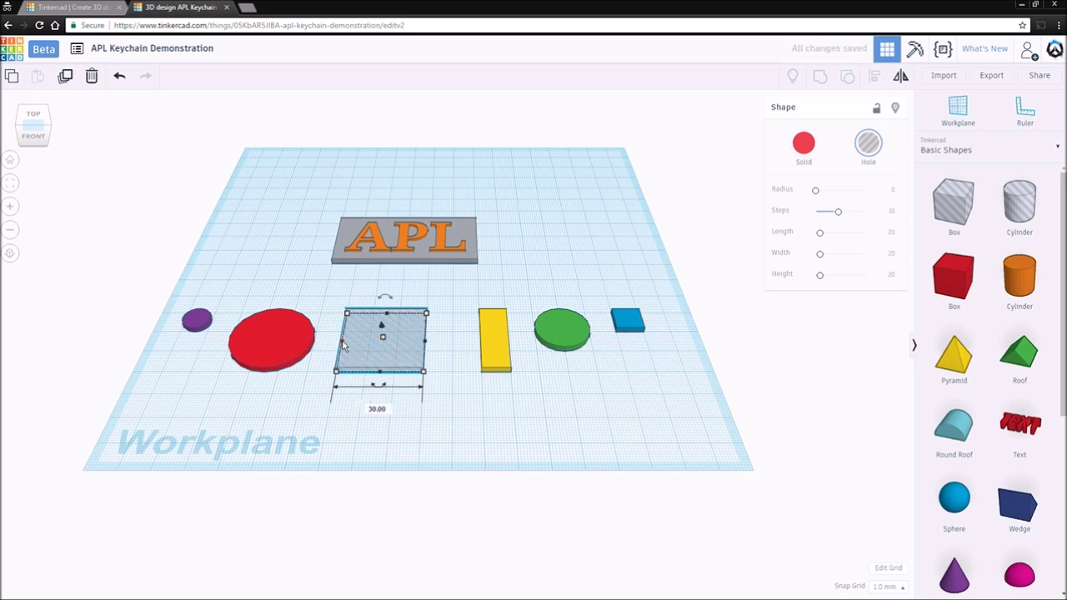
click(376, 408)
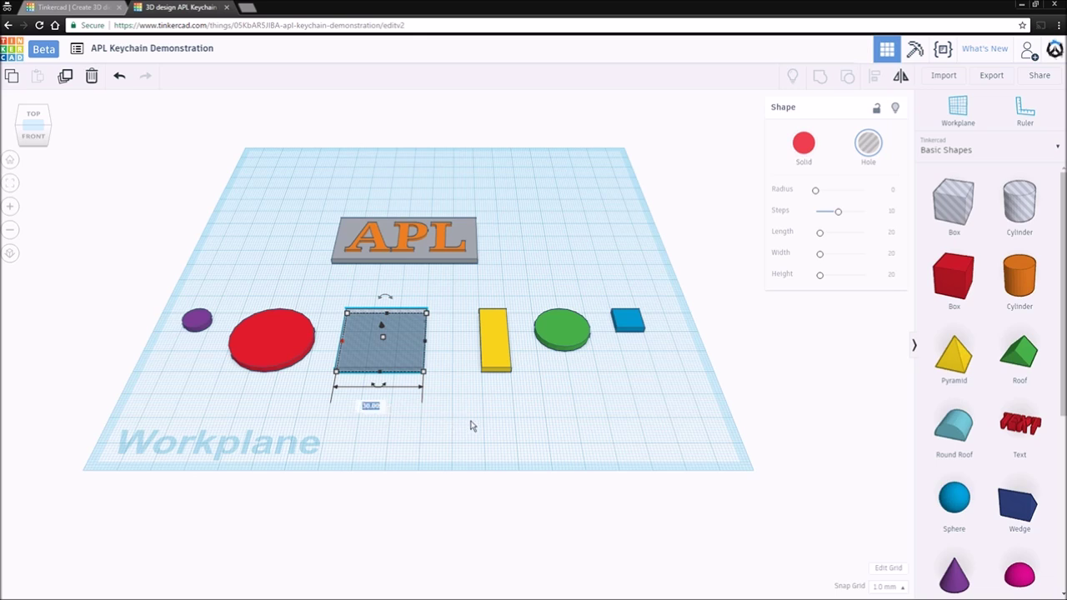
text(15)
key(Return)
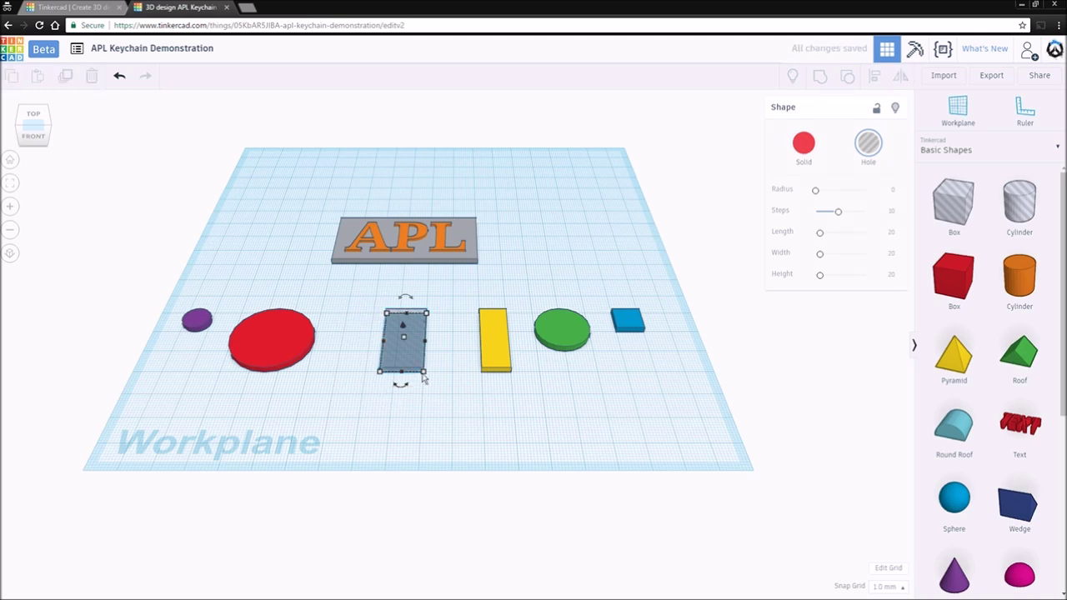
click(367, 359)
click(279, 331)
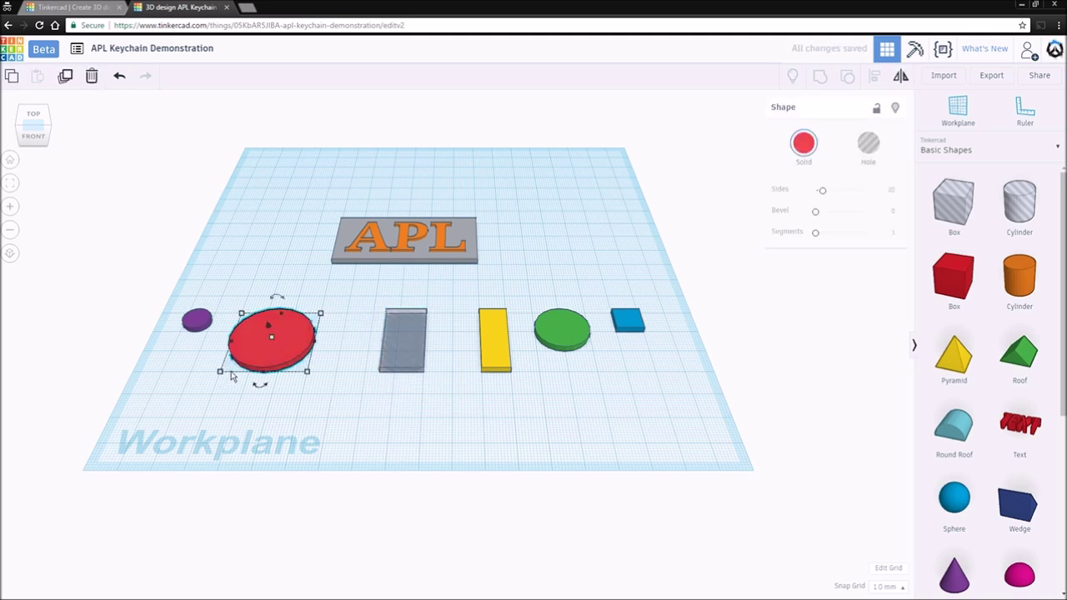
mouse_move(220, 371)
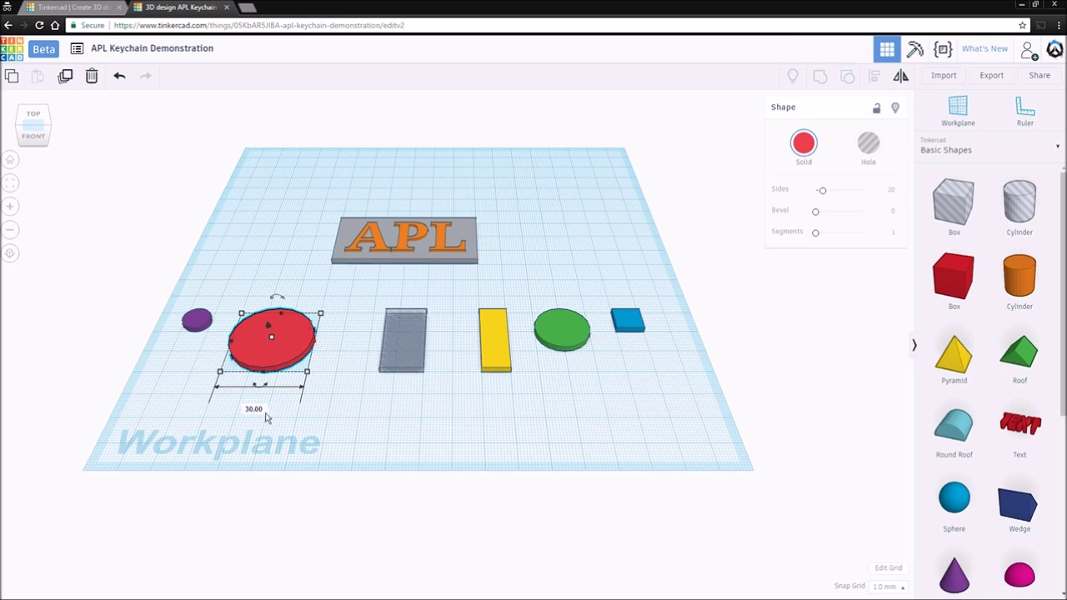
click(366, 358)
Align the box hole to the red disc's right edge, using the disc as the fixed reference.
click(409, 348)
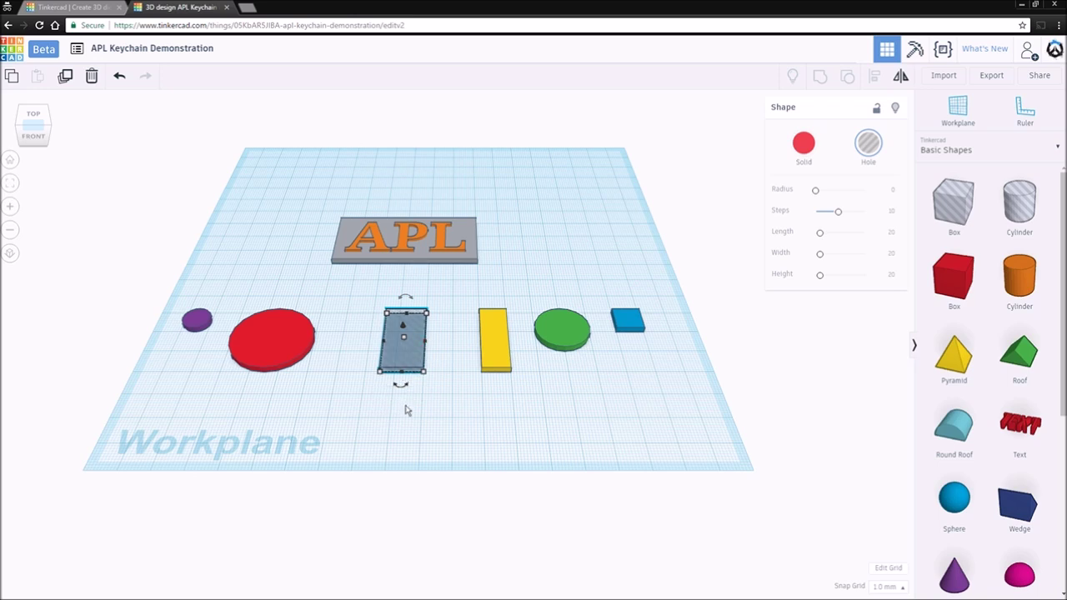
shift+click(285, 352)
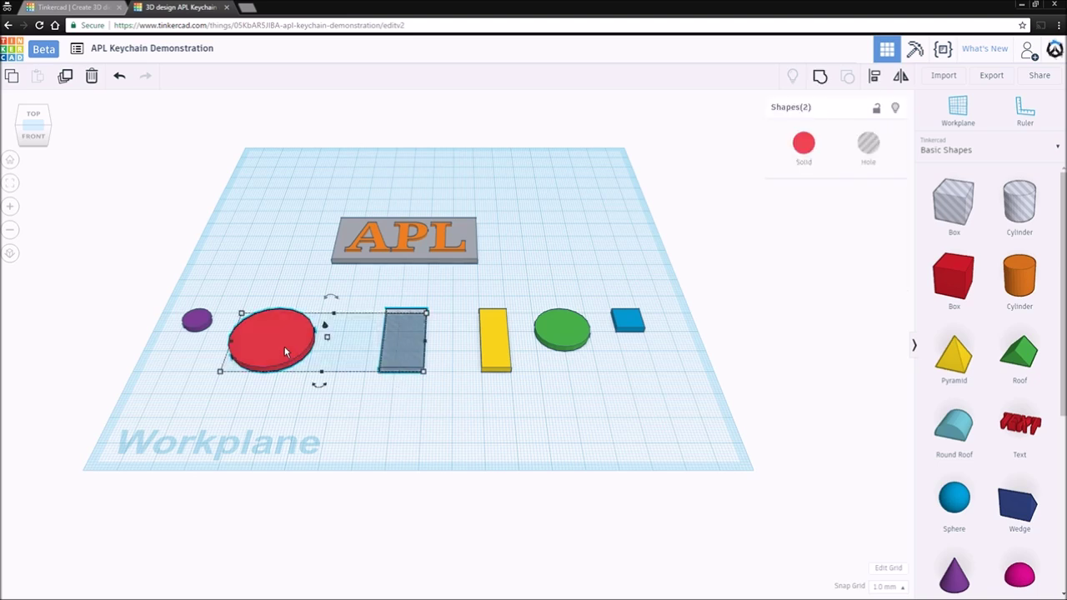
click(874, 79)
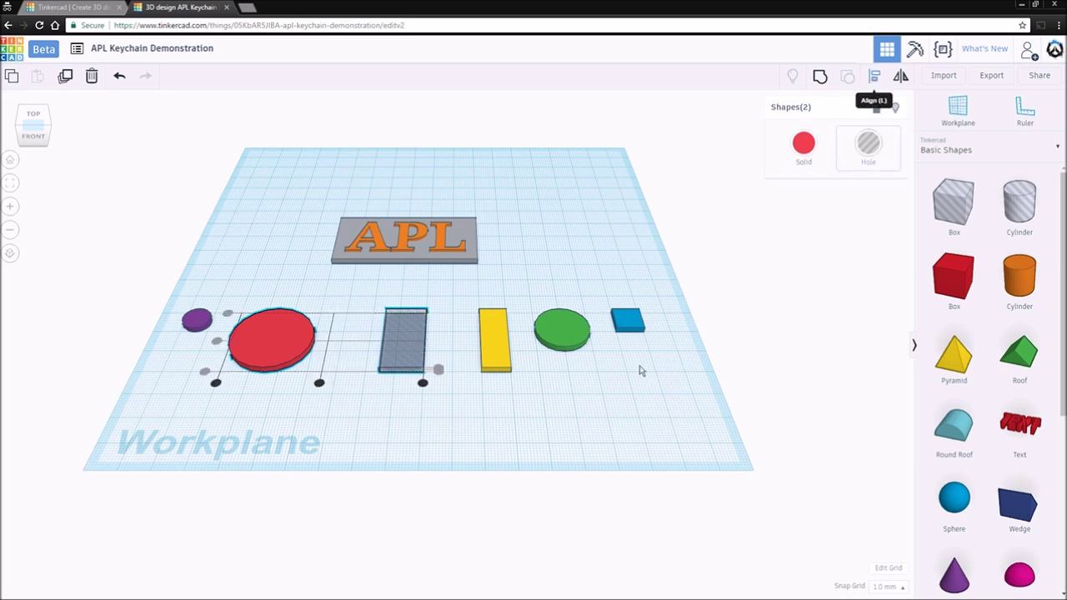
click(274, 343)
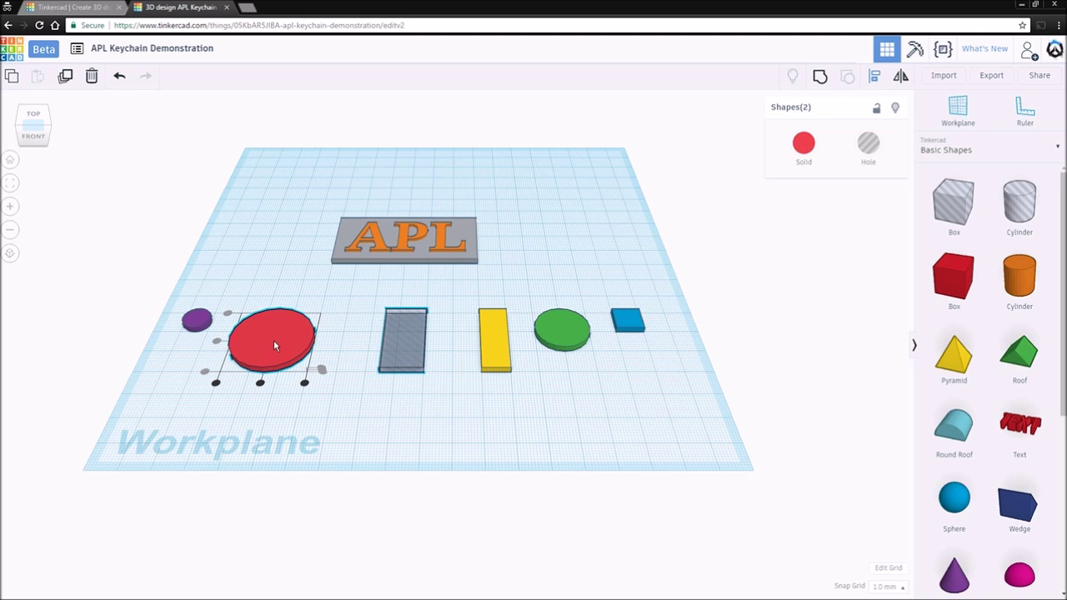
click(304, 384)
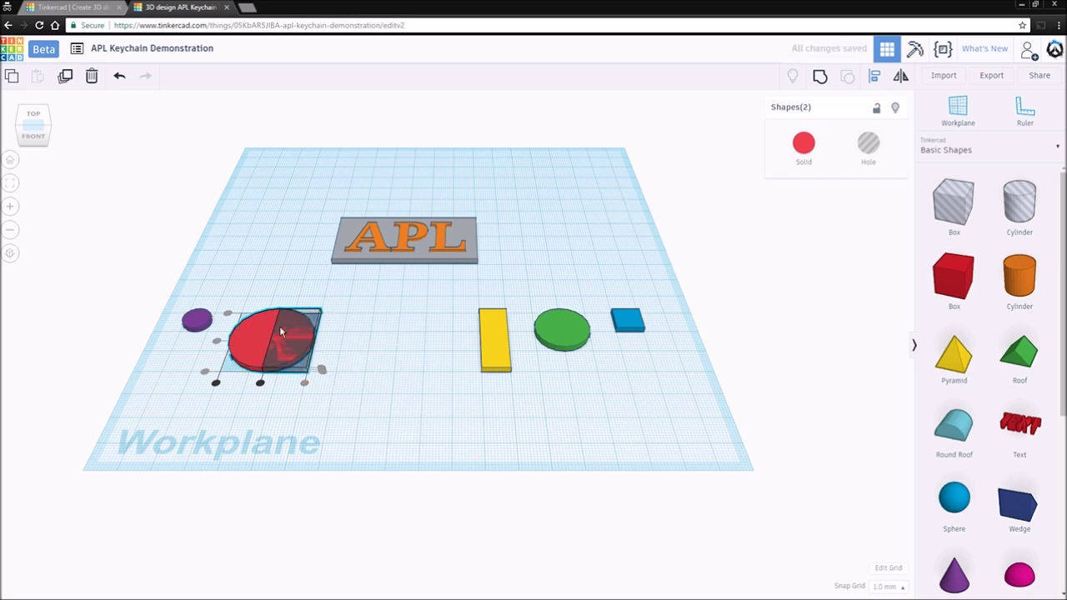
click(360, 347)
click(360, 347)
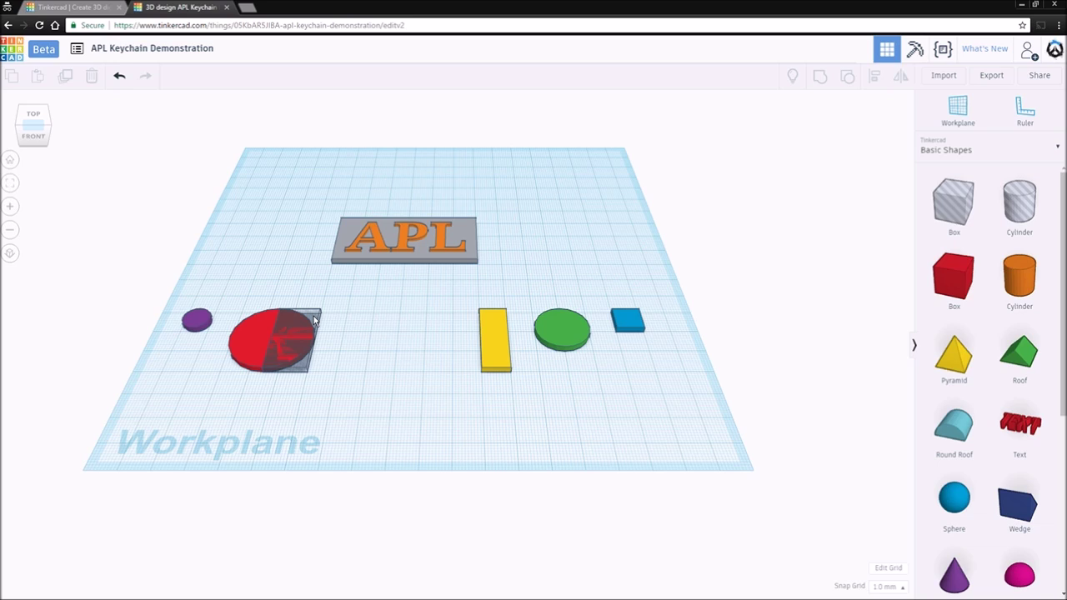
Group the red disc with the overlapping box hole to cut away the disc's right half.
click(254, 327)
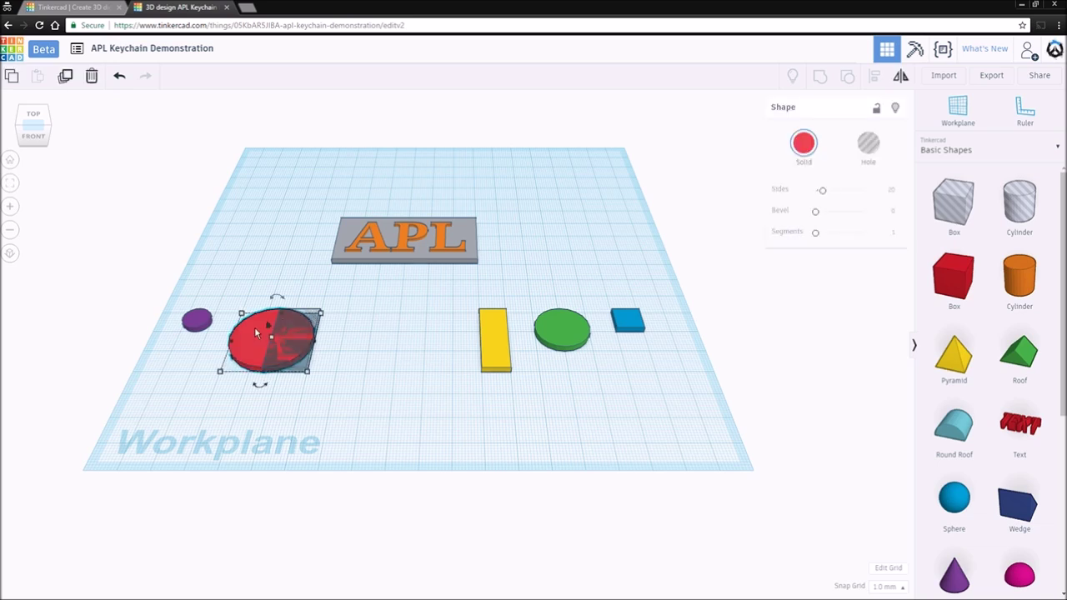
key(Escape)
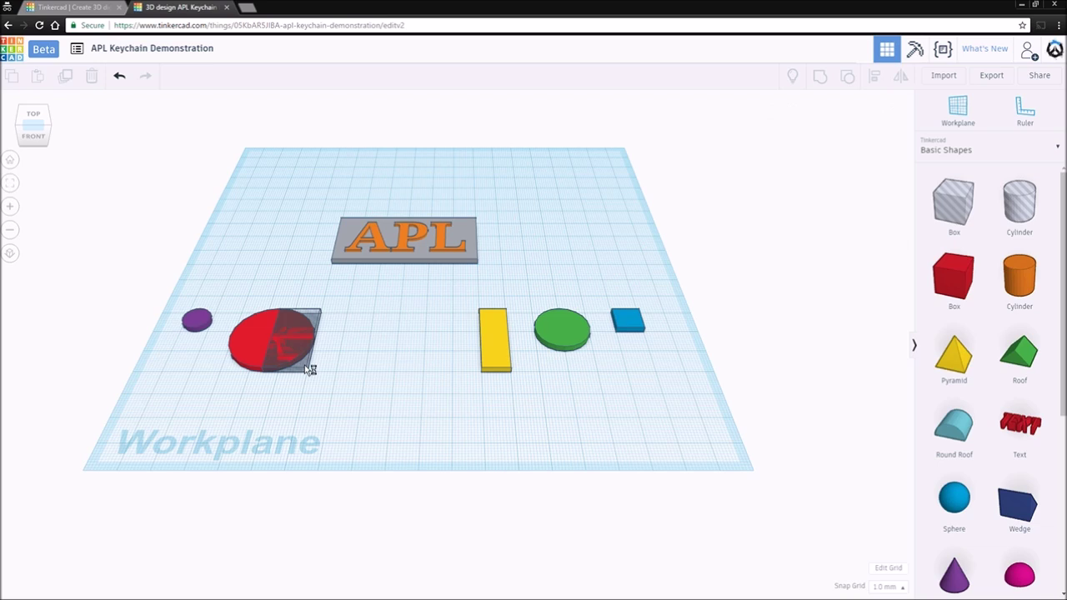
click(309, 370)
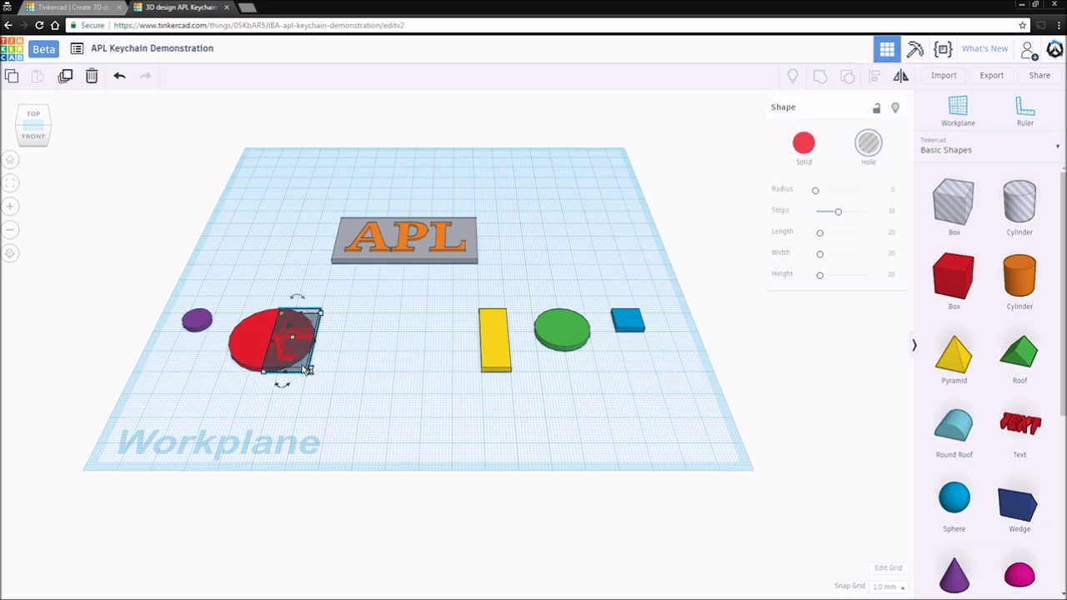
shift+click(254, 350)
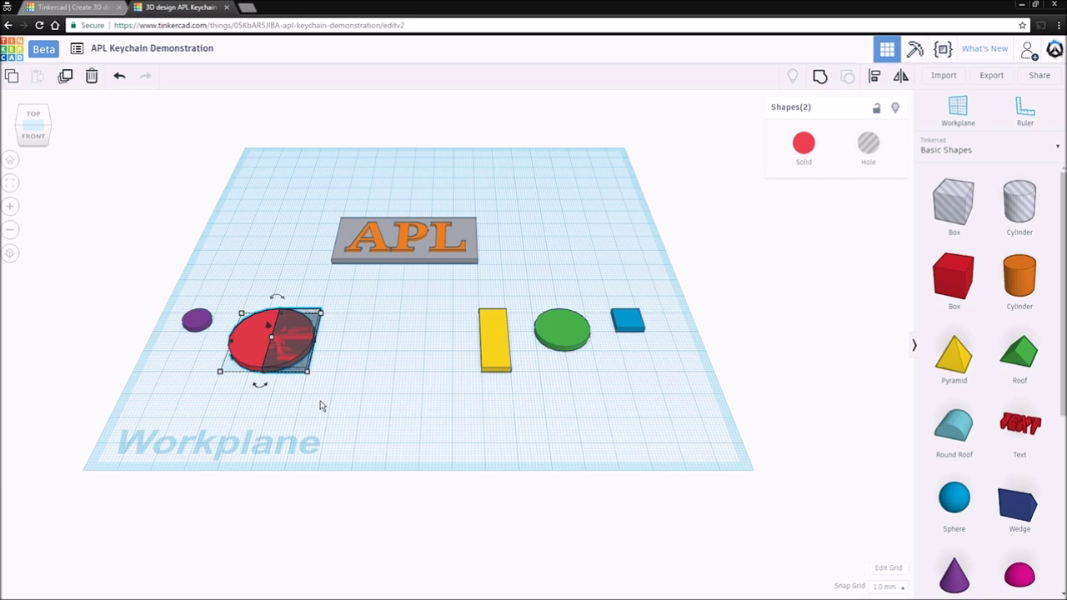
click(820, 81)
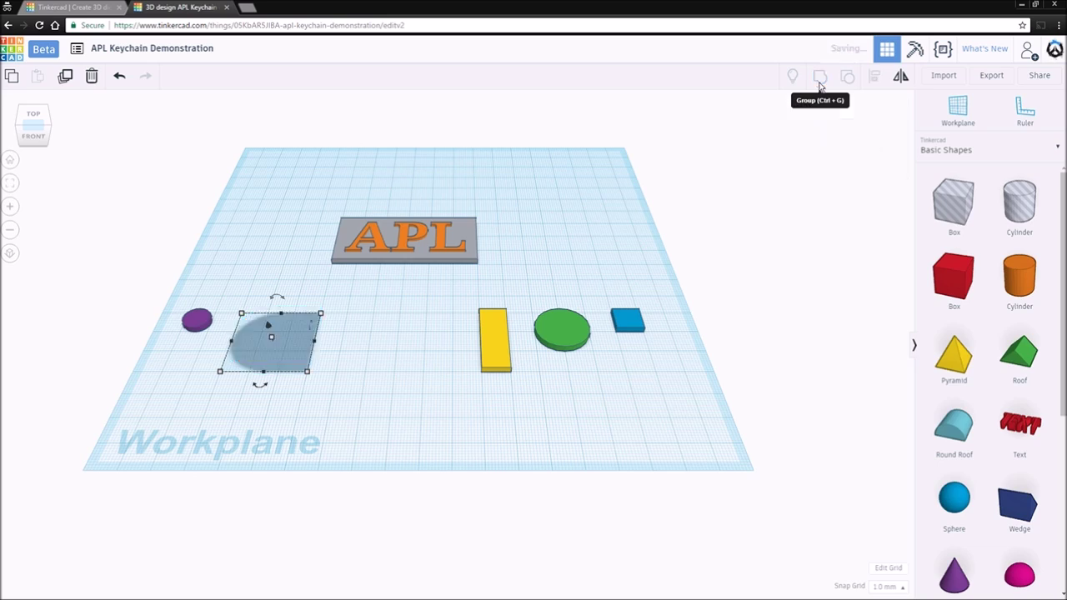
click(599, 183)
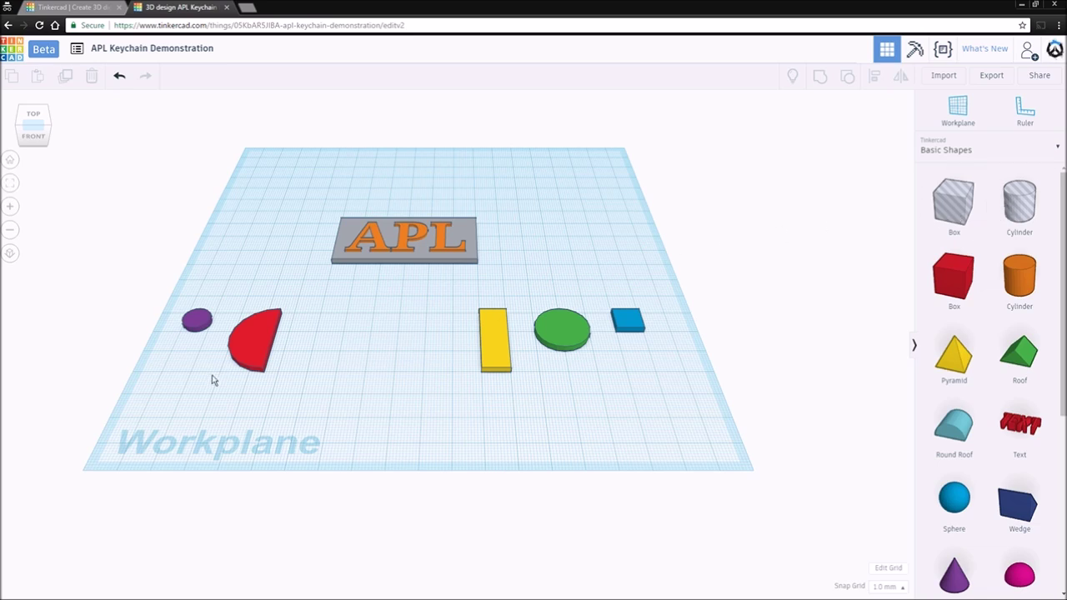
Turn the small purple cylinder into a hole shape.
click(205, 319)
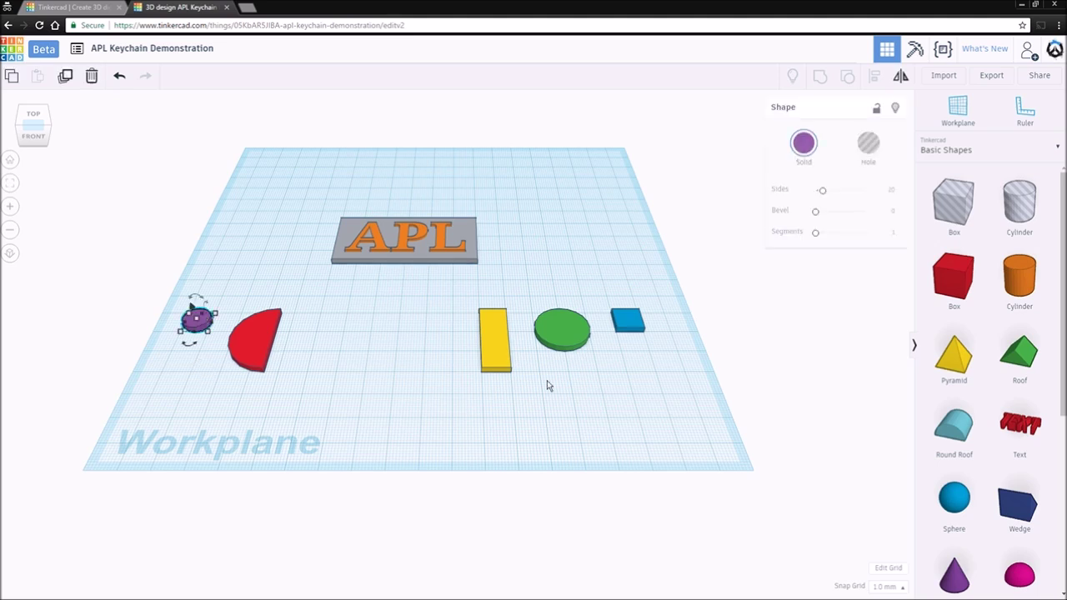
click(870, 145)
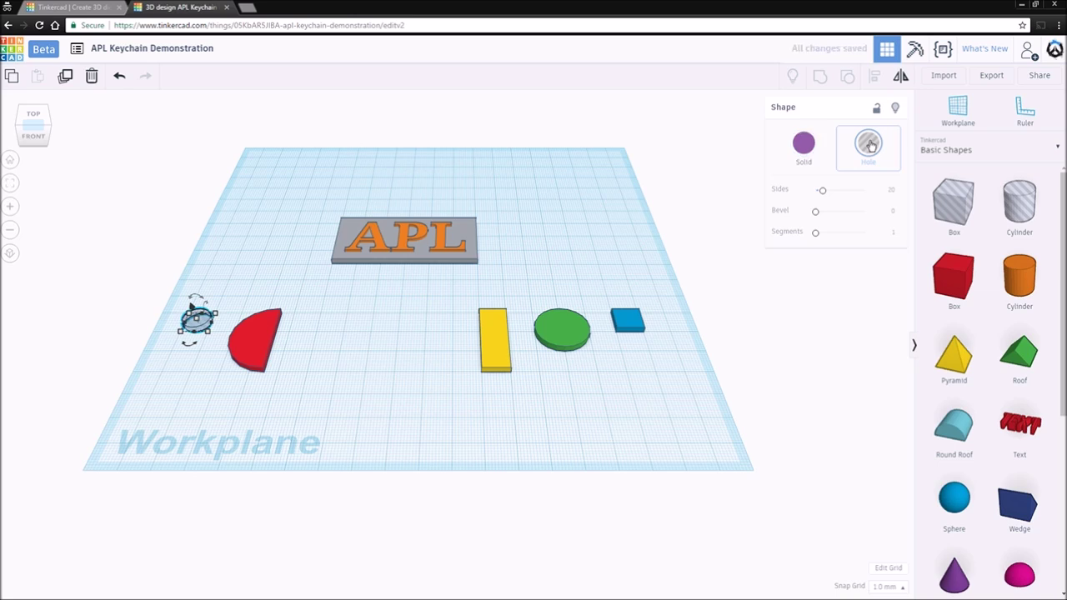
click(353, 324)
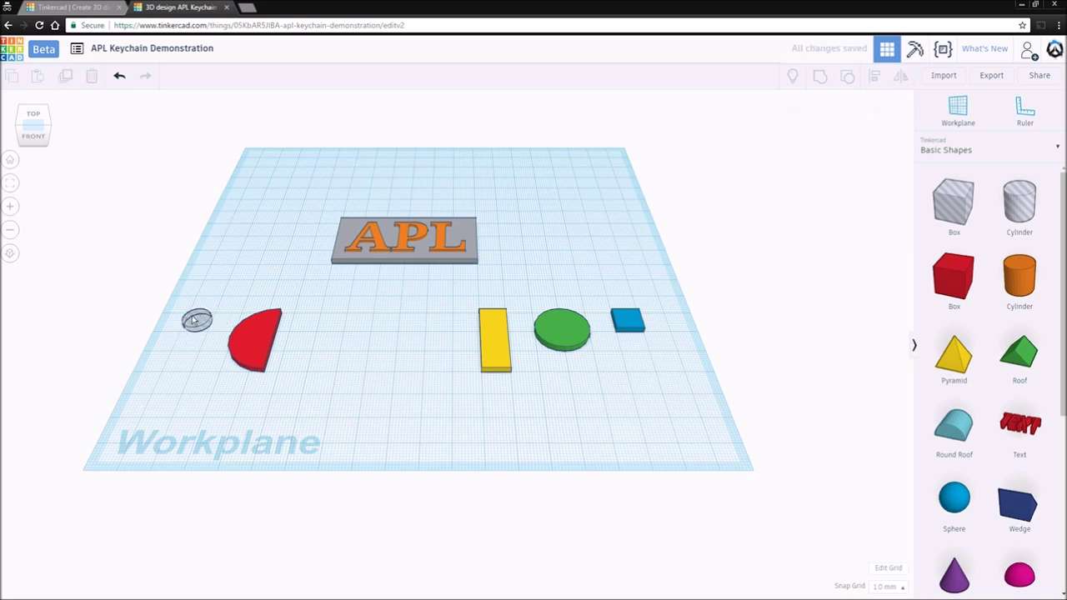
Center the small cylinder hole on the red half disc in both horizontal directions, keeping the half disc in place.
click(249, 342)
shift+click(198, 321)
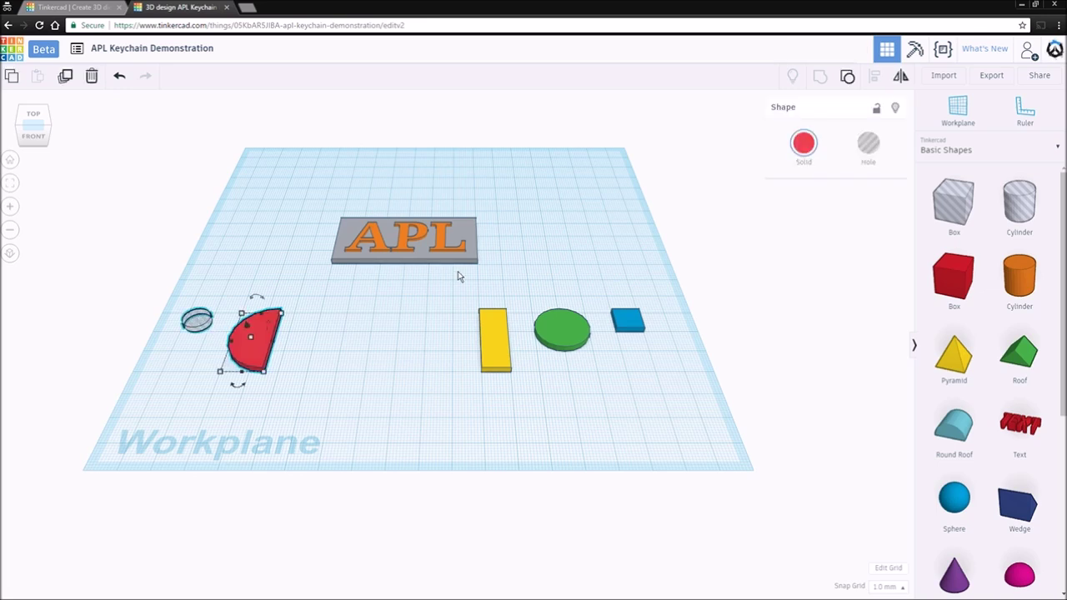
click(875, 82)
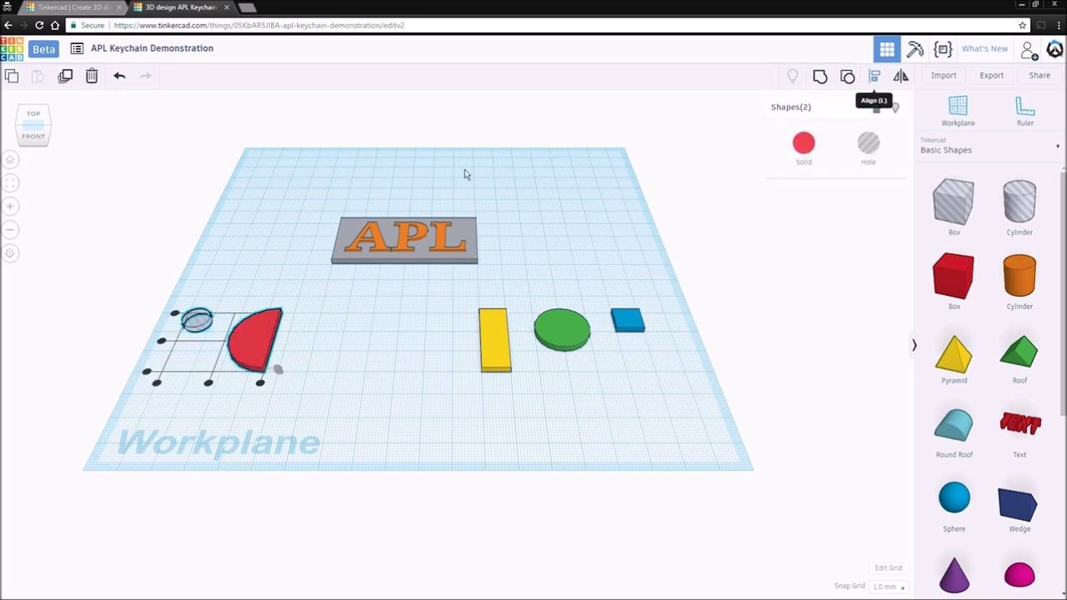
click(217, 343)
click(239, 384)
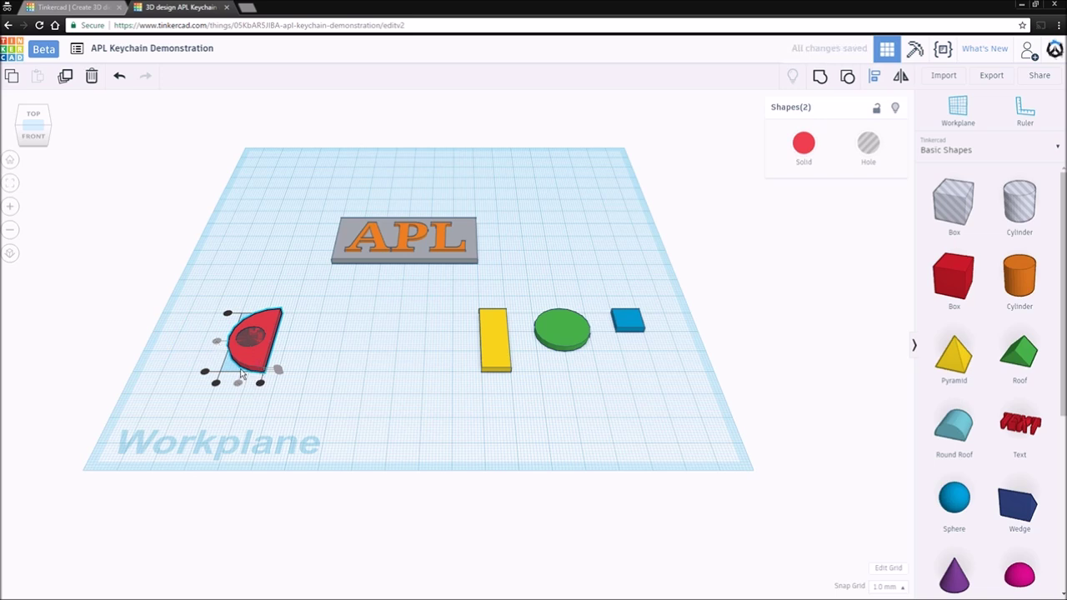
click(304, 347)
Group the red half disc with the small cylinder hole to cut a round opening through it.
drag(224, 286, 298, 398)
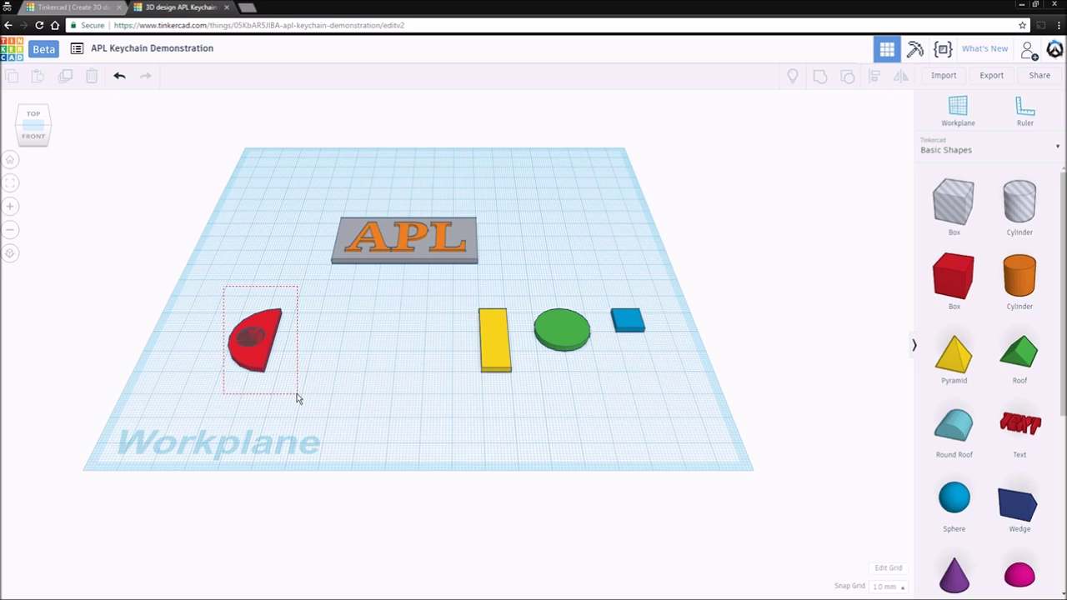
drag(297, 398, 296, 397)
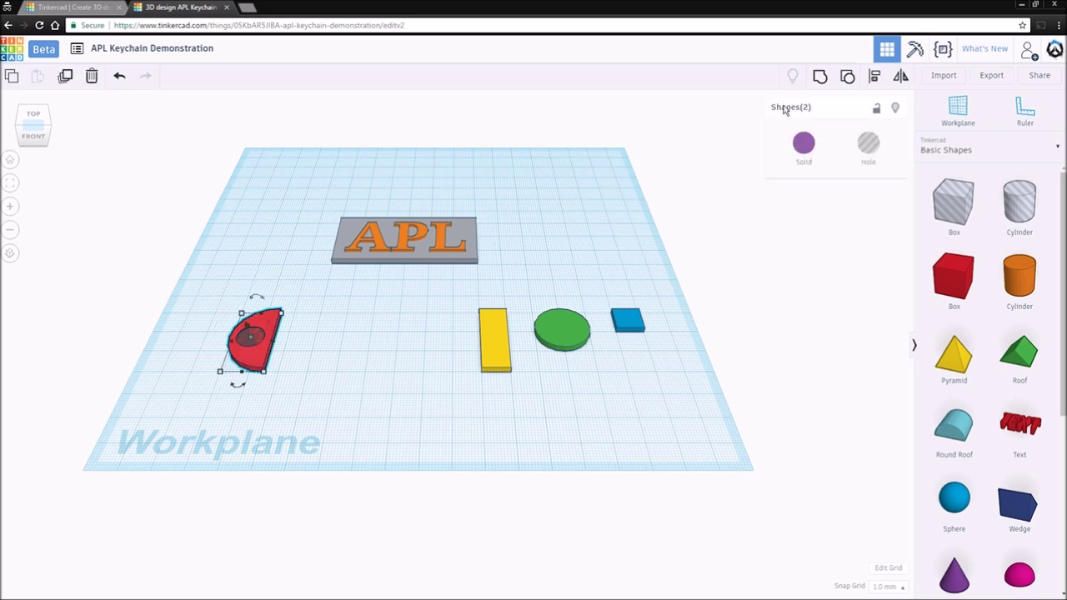
click(819, 77)
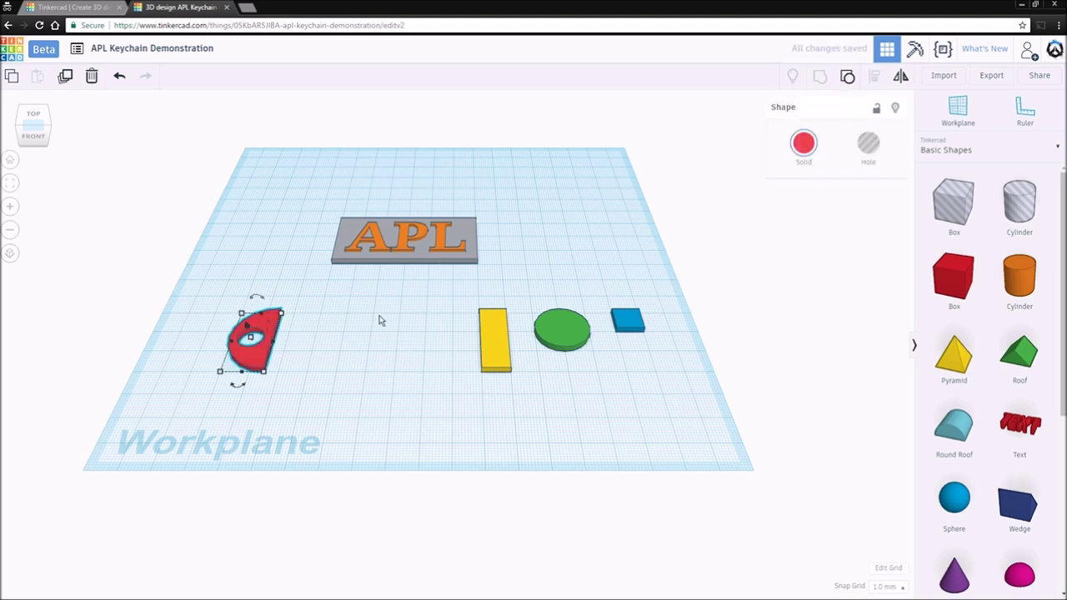
click(327, 346)
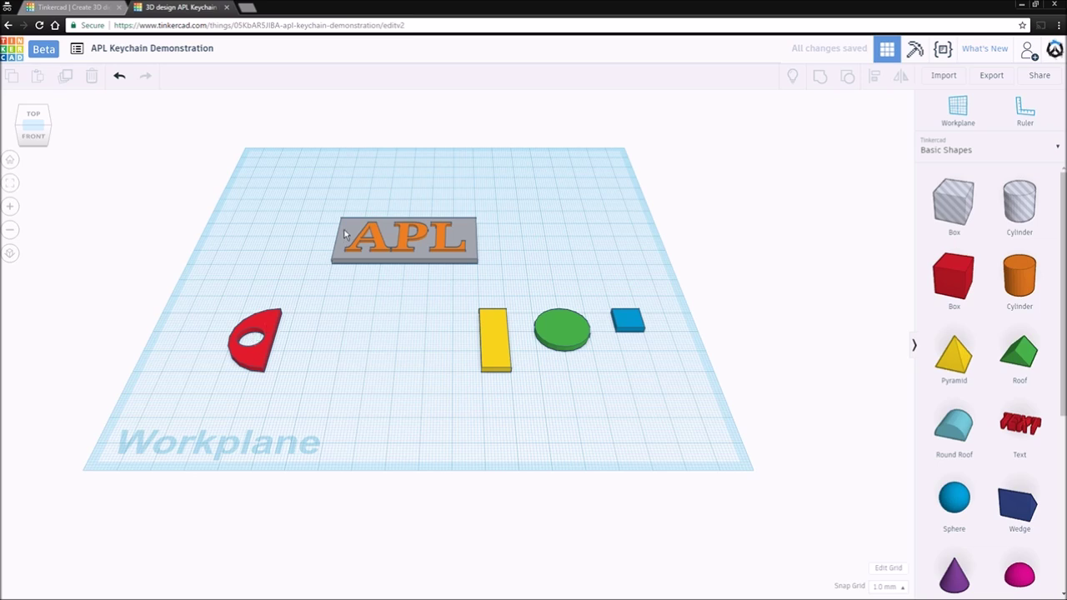
Move the red half disc against the left end of the APL plate and group it with the plate and letters.
drag(256, 365, 326, 260)
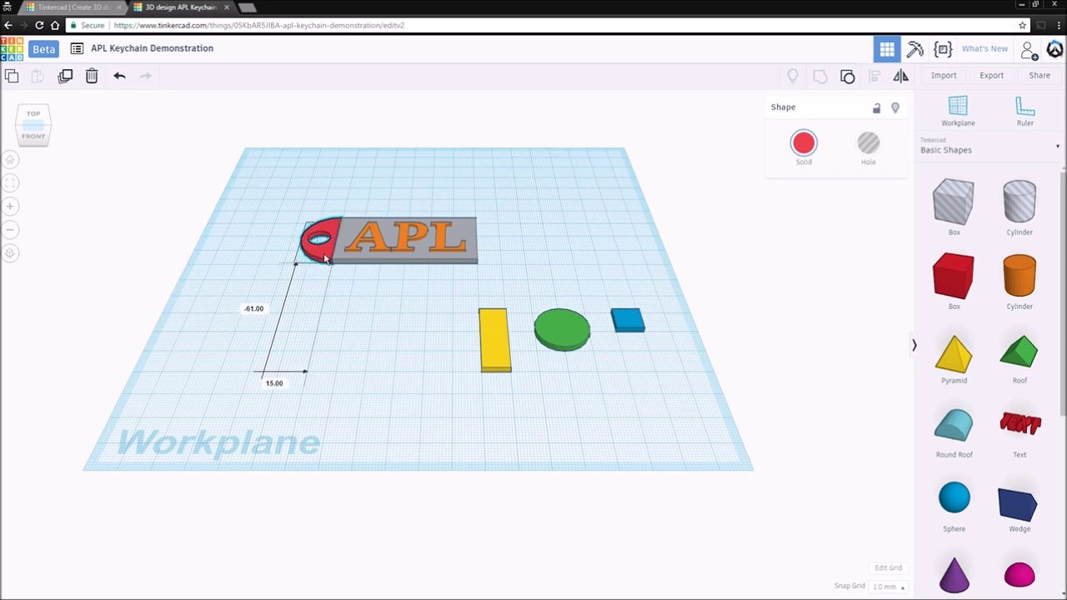
click(360, 302)
drag(322, 223, 359, 279)
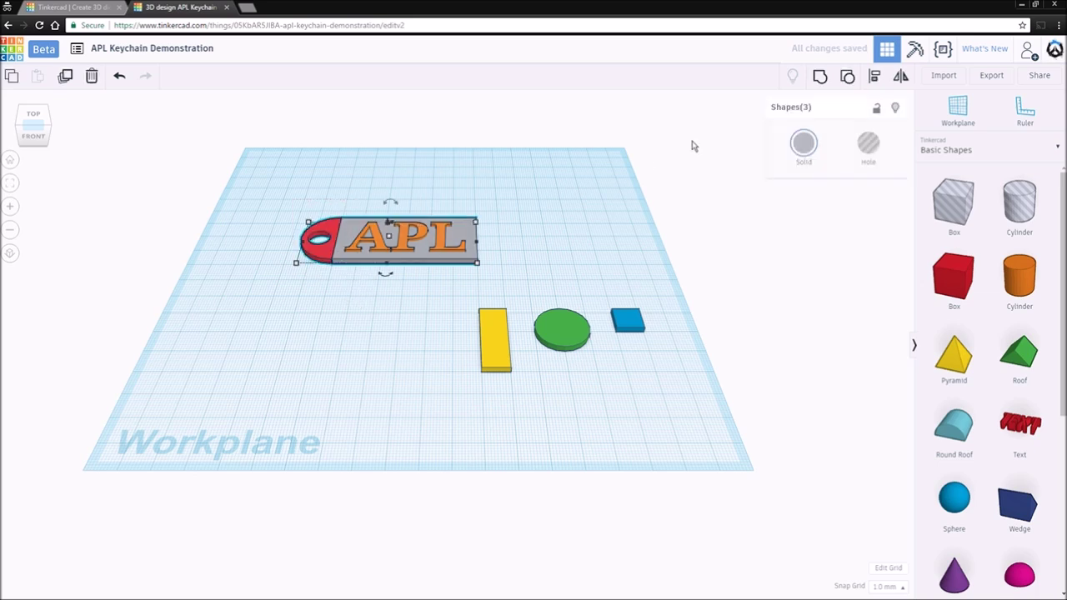
click(820, 76)
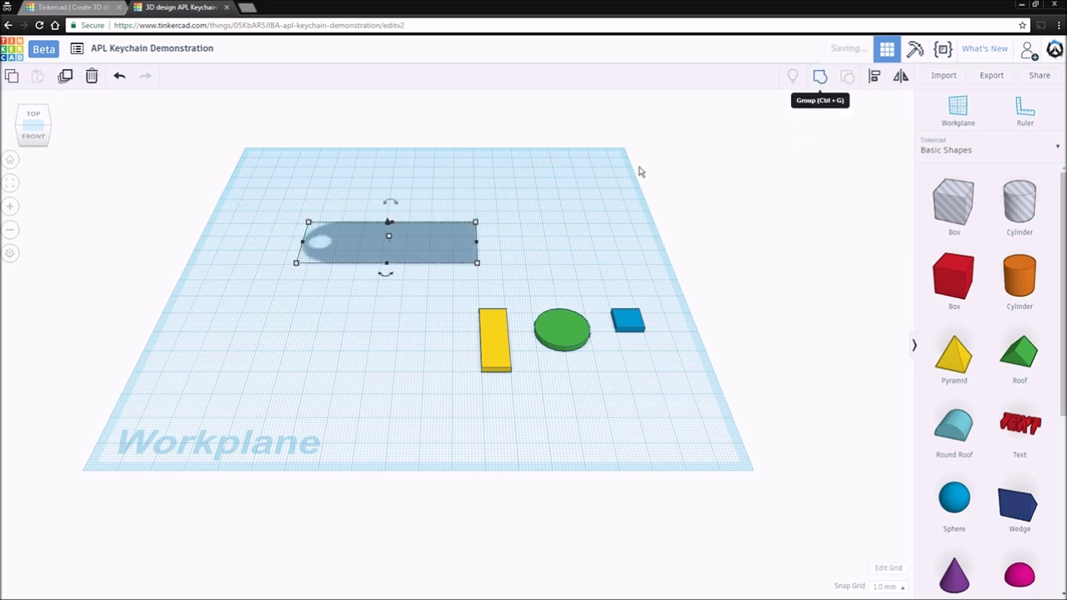
click(627, 182)
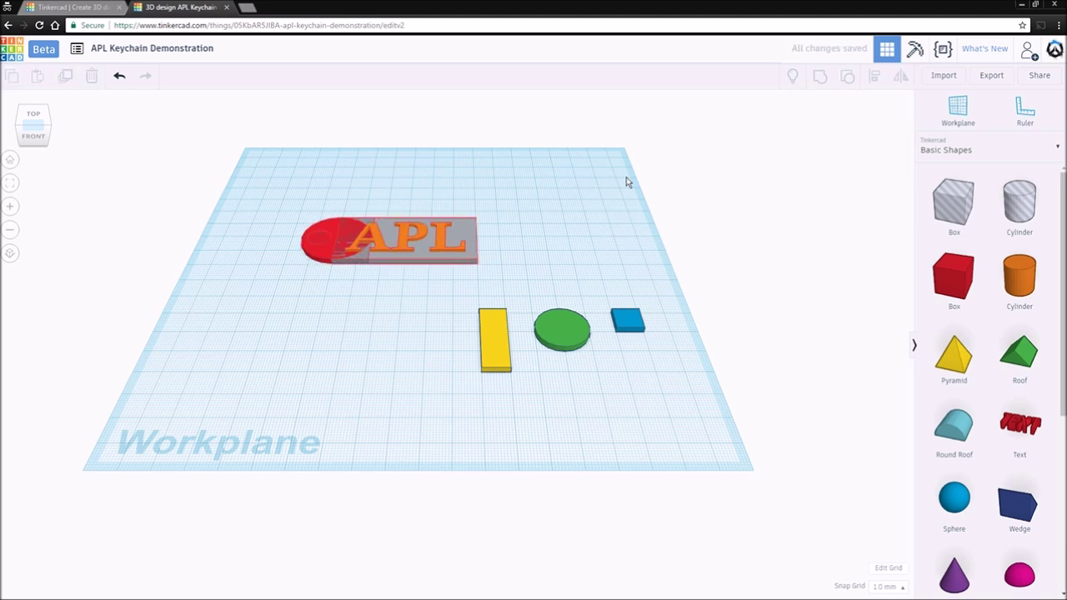